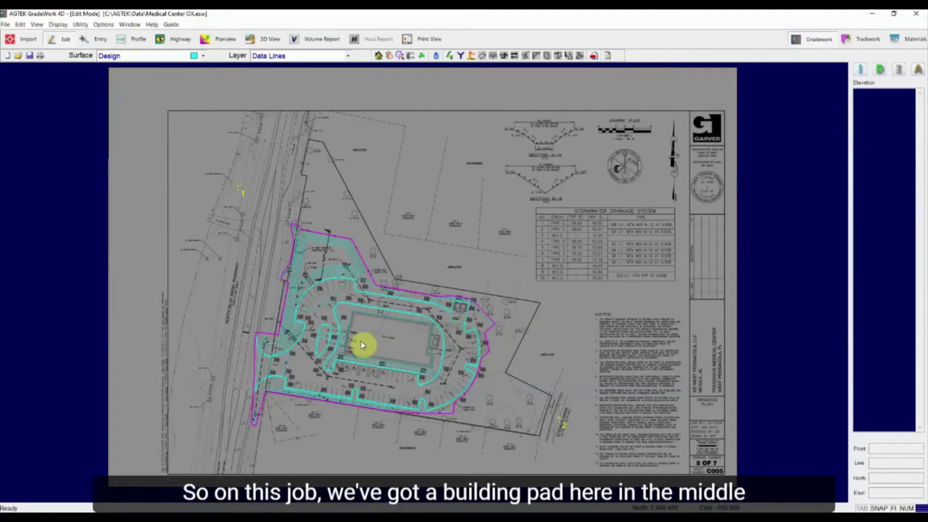
Step: Zoom in on the building pad and select its outline to confirm its 20.500 elevations
{"action": "scroll", "coordinate": [362, 345], "scroll_direction": "up", "scroll_amount": 5}
{"action": "middle_click_drag", "start_coordinate": [466, 321], "coordinate": [464, 230]}
{"action": "left_click", "coordinate": [334, 134]}
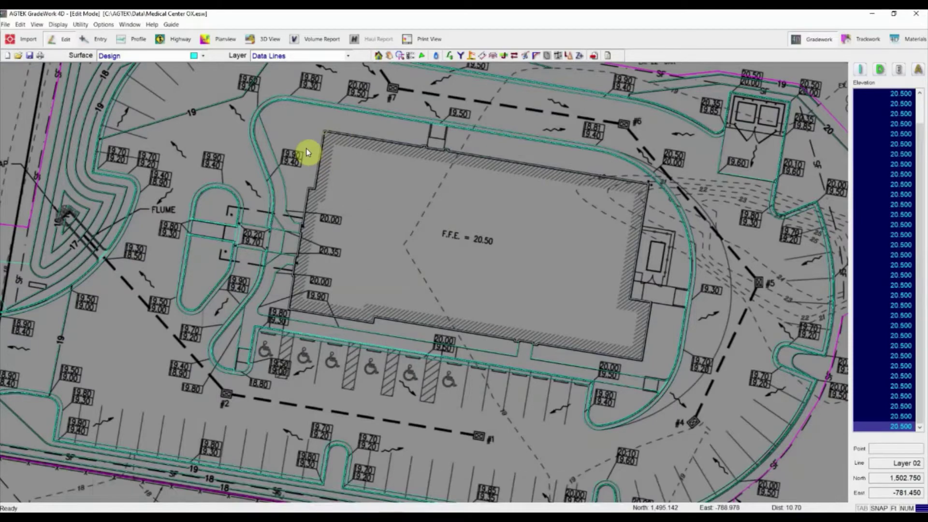
Step: Show the Profile View cross-section comparing Subgrade and Stripped across the building pad
{"action": "left_click", "coordinate": [132, 42]}
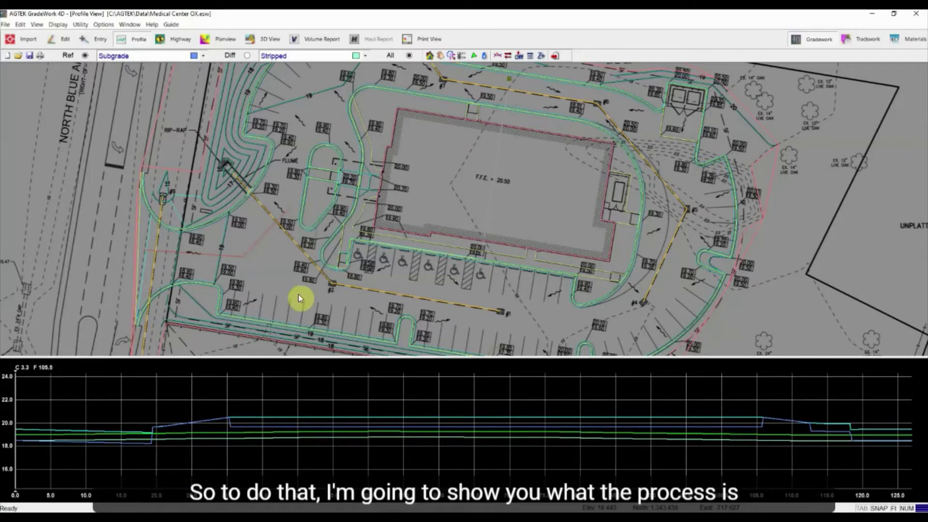
Step: Return to plan editing and copy the building pad line from the Design surface
{"action": "left_click", "coordinate": [69, 43]}
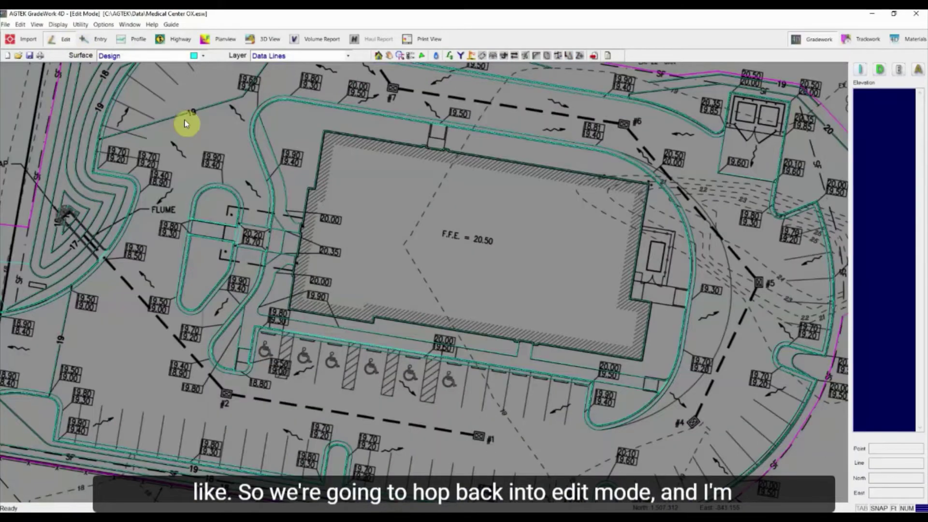
{"action": "middle_click_drag", "start_coordinate": [362, 170], "coordinate": [326, 193]}
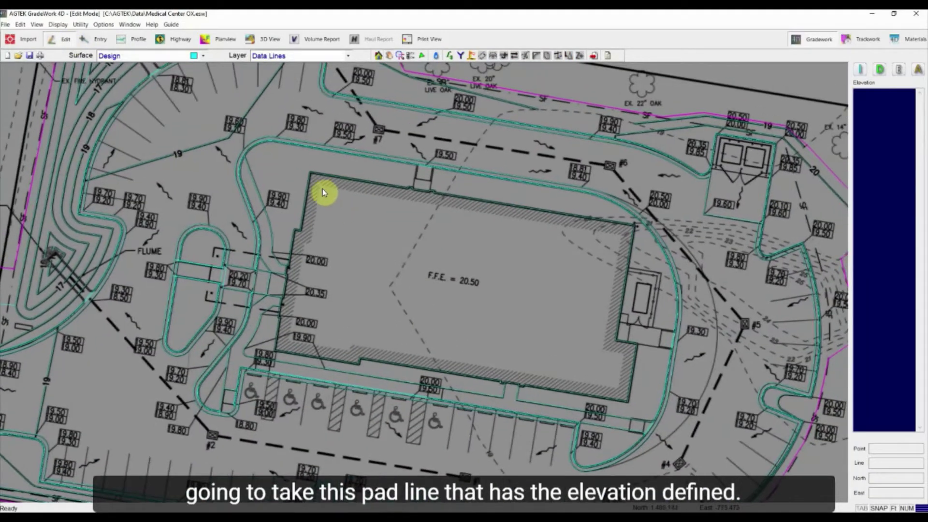
{"action": "left_click", "coordinate": [309, 174]}
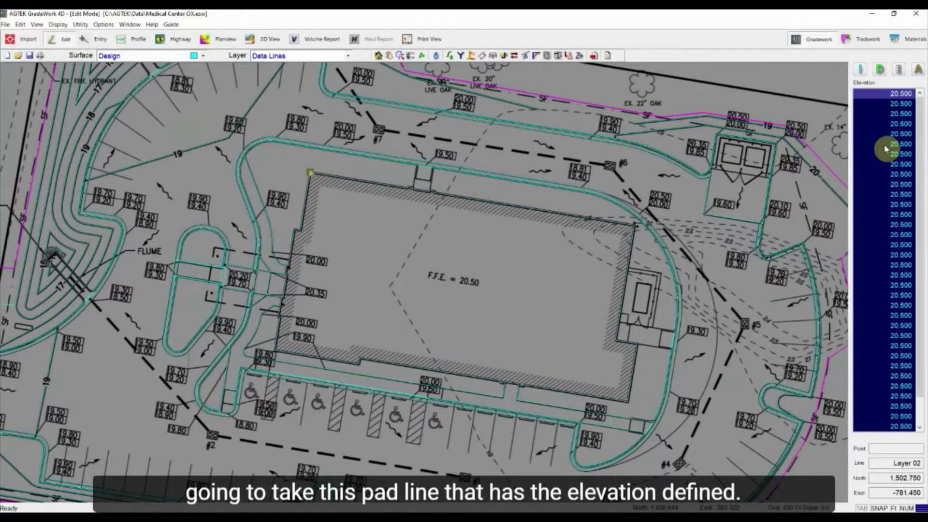
{"action": "right_click", "coordinate": [341, 197]}
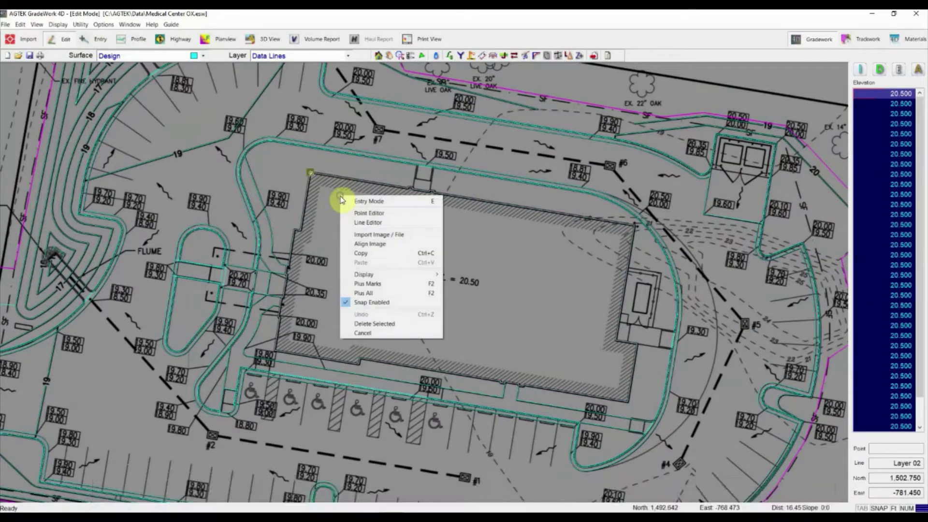
{"action": "left_click", "coordinate": [375, 253]}
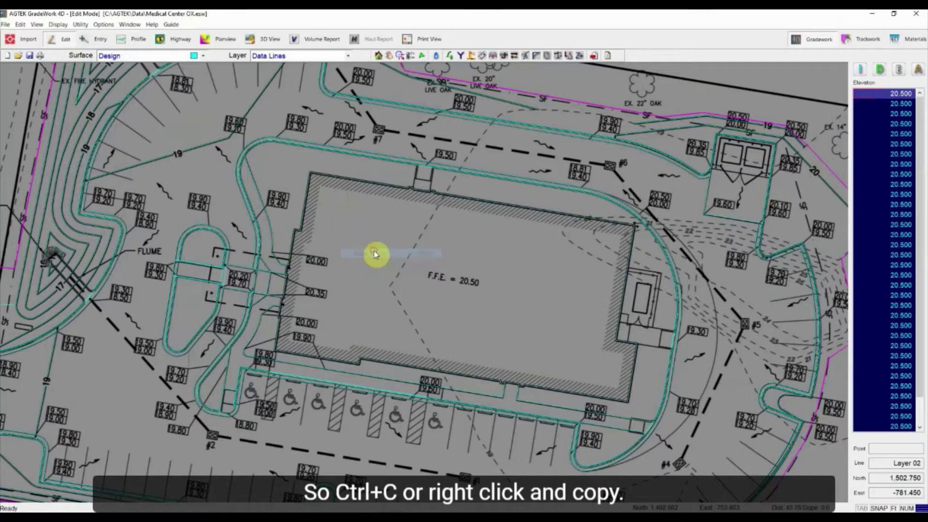
Step: Paste the pad line into the Existing surface on the Annotation layer and select it
{"action": "left_click", "coordinate": [172, 57]}
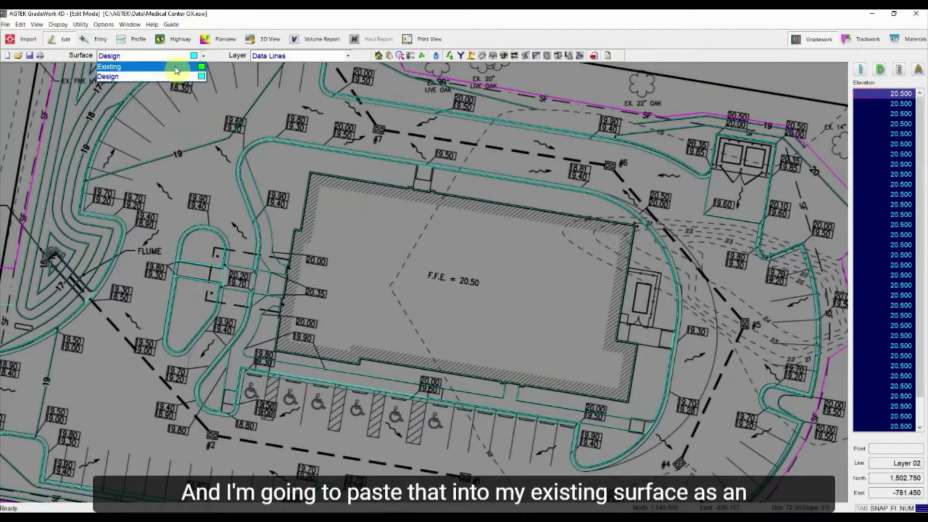
{"action": "left_click", "coordinate": [175, 66]}
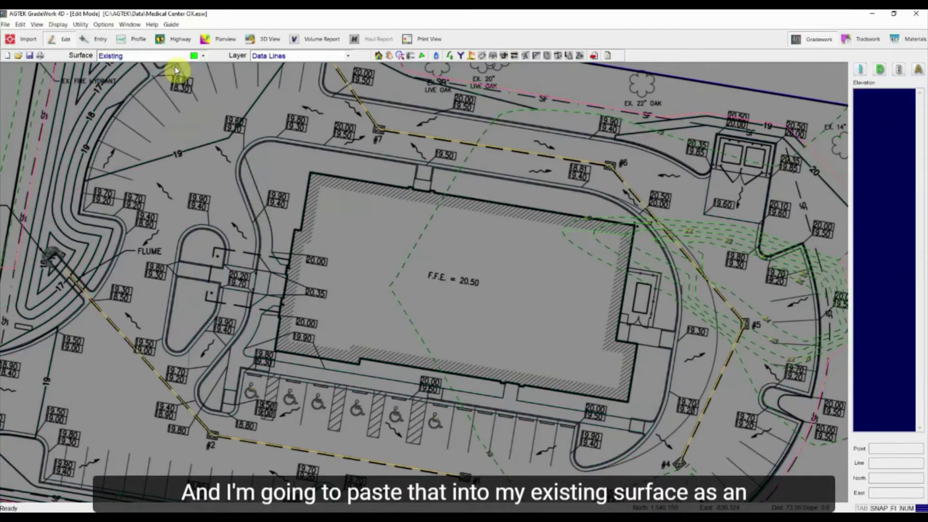
{"action": "left_click", "coordinate": [279, 55]}
{"action": "left_click", "coordinate": [271, 76]}
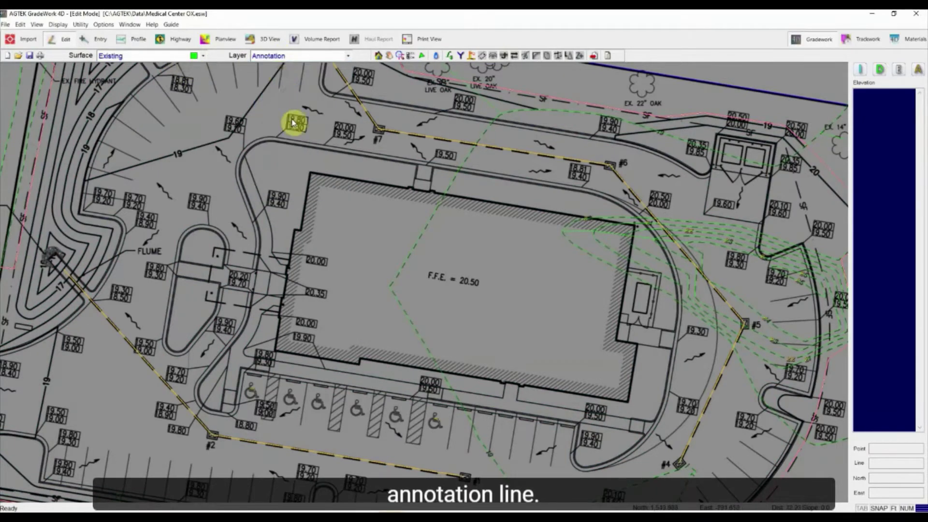
{"action": "right_click", "coordinate": [308, 170]}
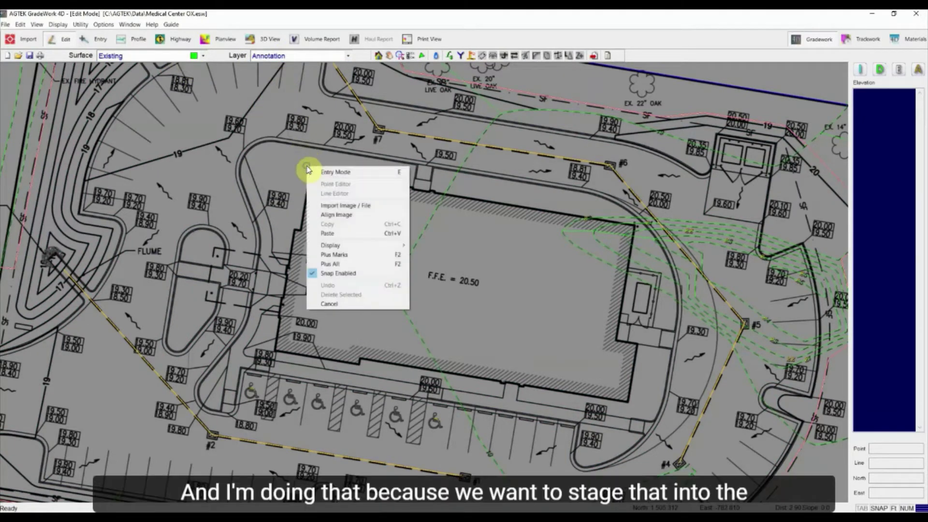
{"action": "left_click", "coordinate": [329, 233]}
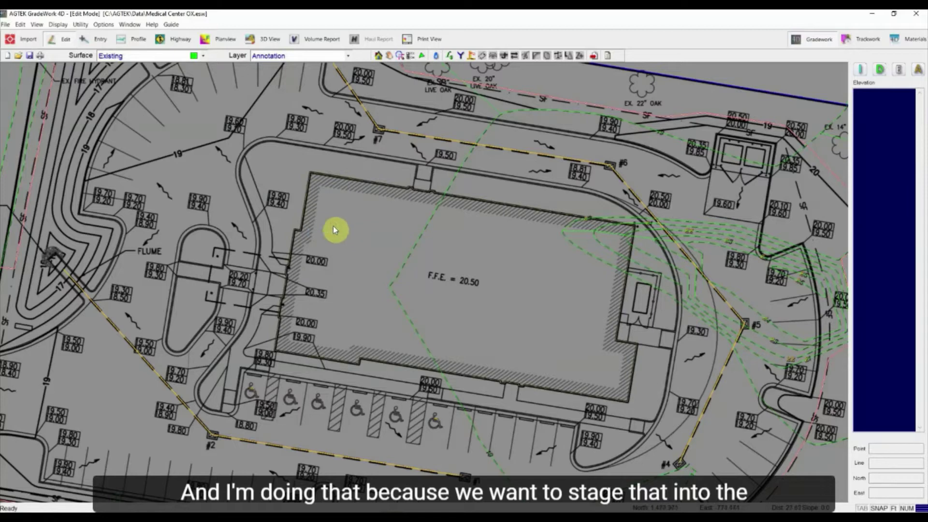
{"action": "left_click", "coordinate": [313, 175]}
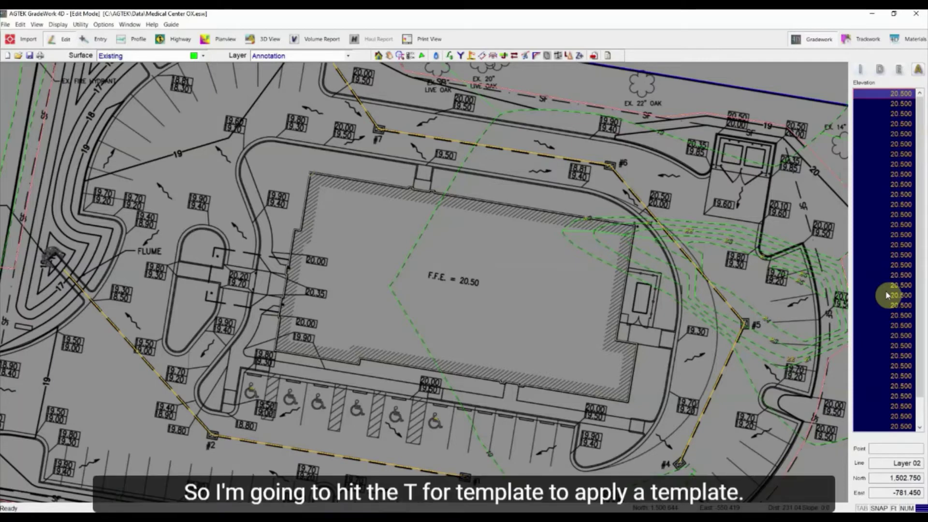
Step: Start Apply Template on the pad line with a new Sketch Template
{"action": "left_click", "coordinate": [494, 56]}
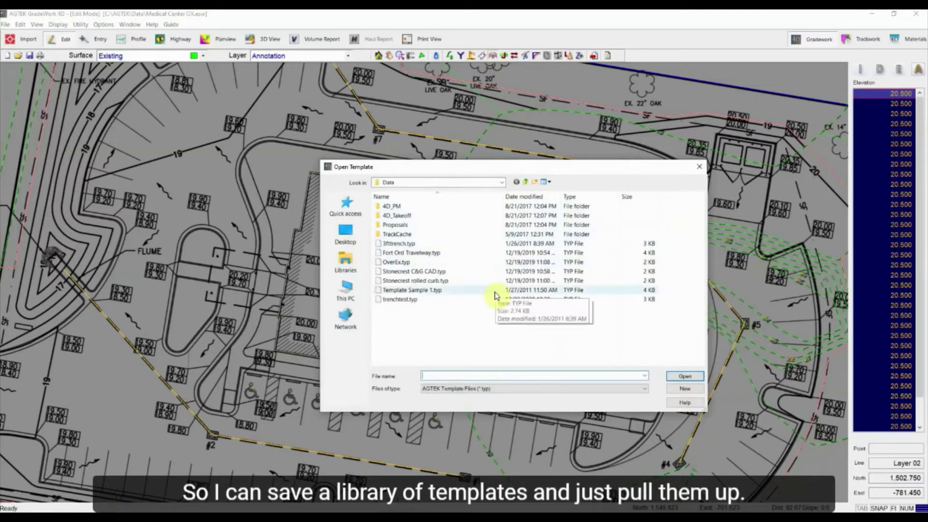
{"action": "left_click", "coordinate": [699, 389]}
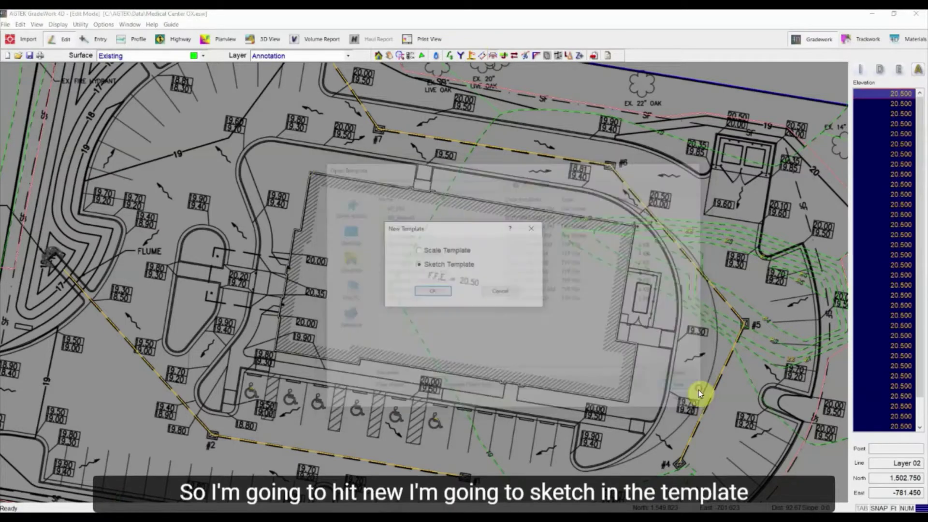
{"action": "left_click", "coordinate": [465, 266]}
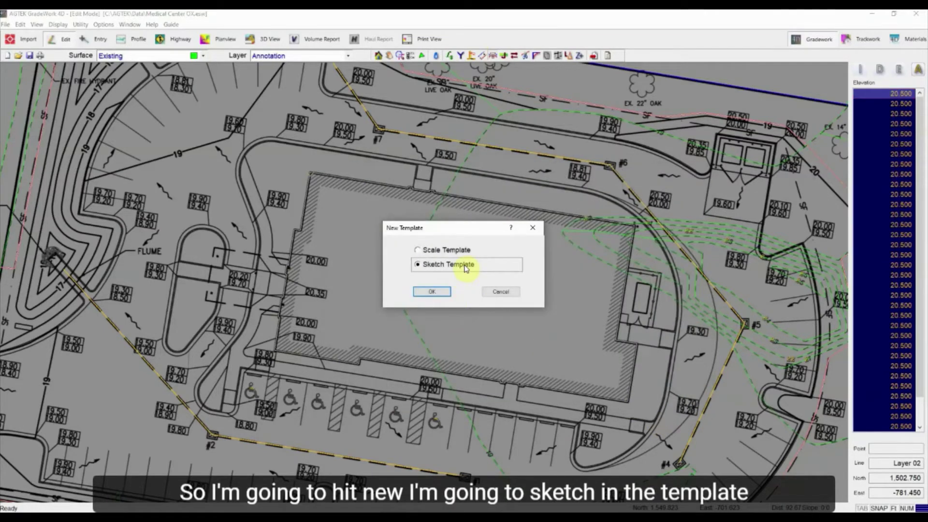
Step: Sketch a two-segment template line: 16.137 wide at 2.1%, then 9.536 at 0.8:1
{"action": "left_click", "coordinate": [445, 292]}
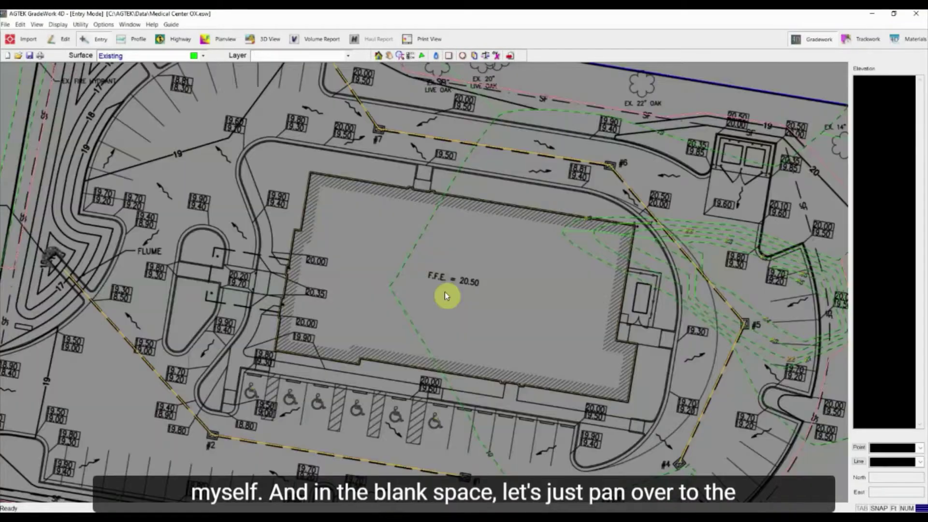
{"action": "scroll", "coordinate": [325, 316], "scroll_direction": "down", "scroll_amount": 1}
{"action": "scroll", "coordinate": [398, 287], "scroll_direction": "down", "scroll_amount": 3}
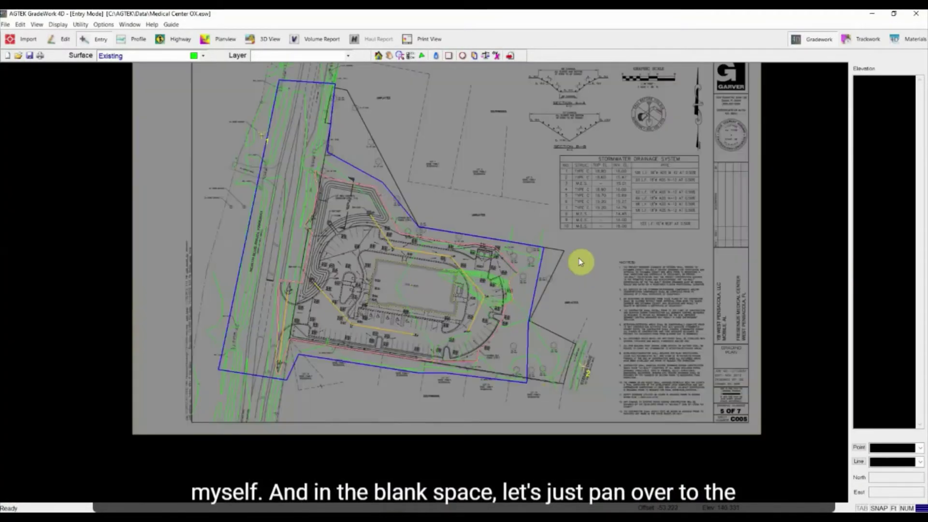
{"action": "middle_click_drag", "start_coordinate": [638, 265], "coordinate": [480, 356]}
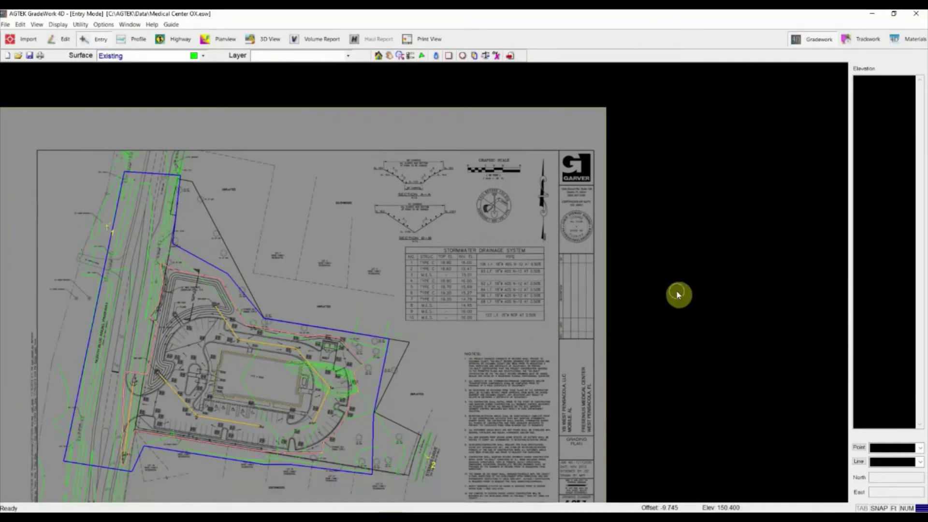
{"action": "left_click", "coordinate": [649, 330]}
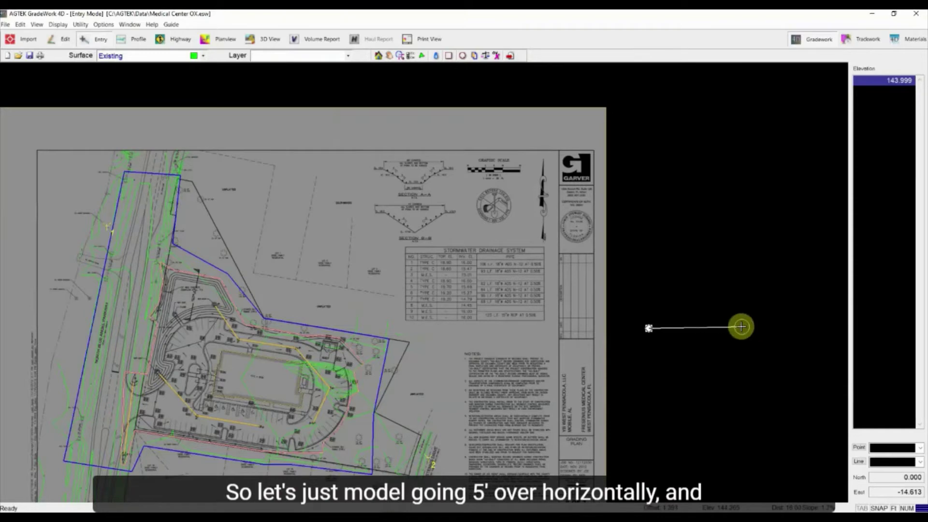
{"action": "left_click", "coordinate": [742, 329]}
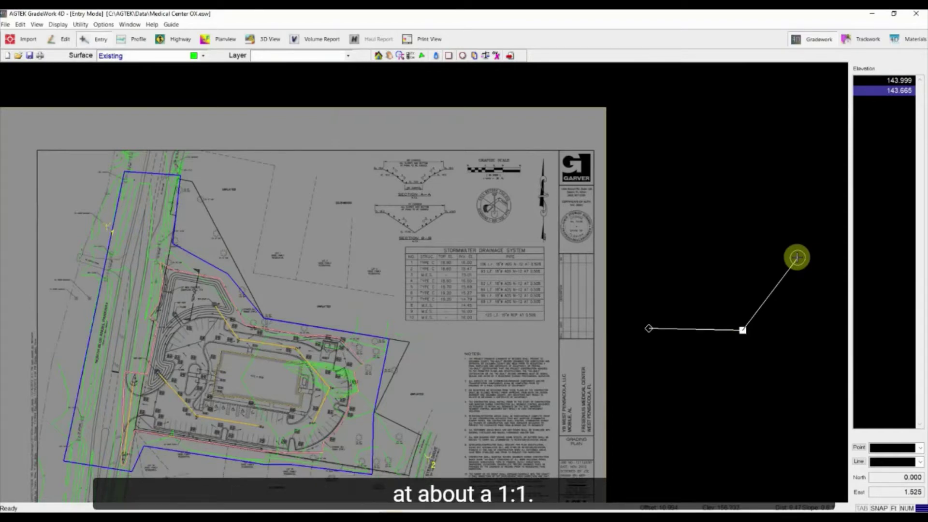
{"action": "left_click", "coordinate": [797, 257]}
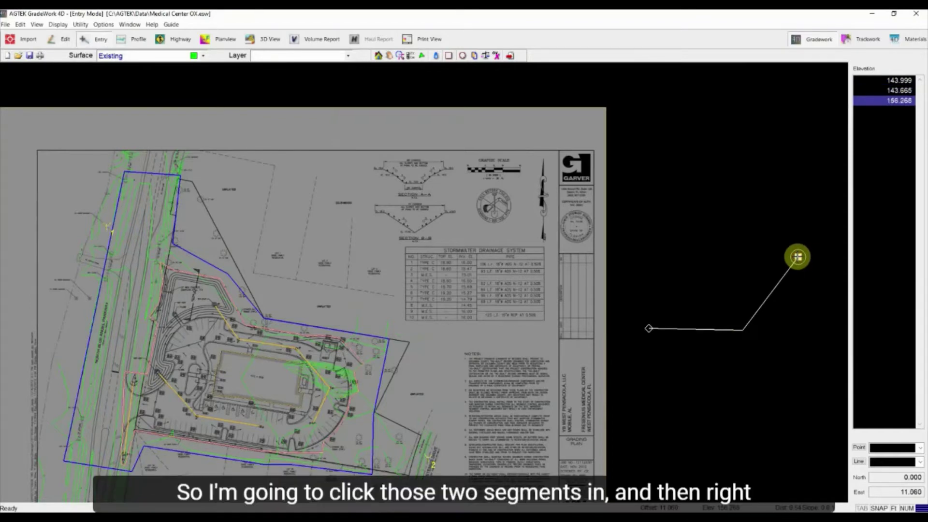
{"action": "right_click", "coordinate": [799, 260]}
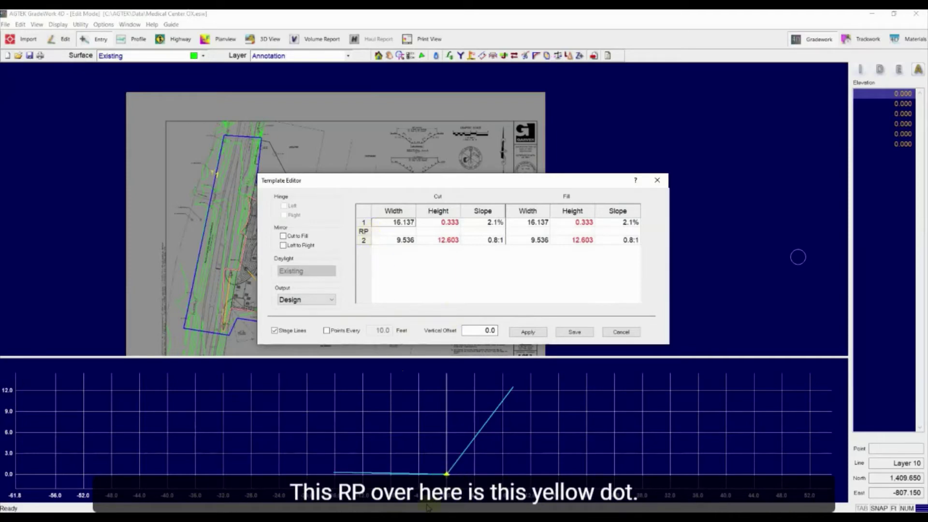
Step: Move the reference point row to the template's start and set Vertical Offset to -5
{"action": "left_click", "coordinate": [364, 233]}
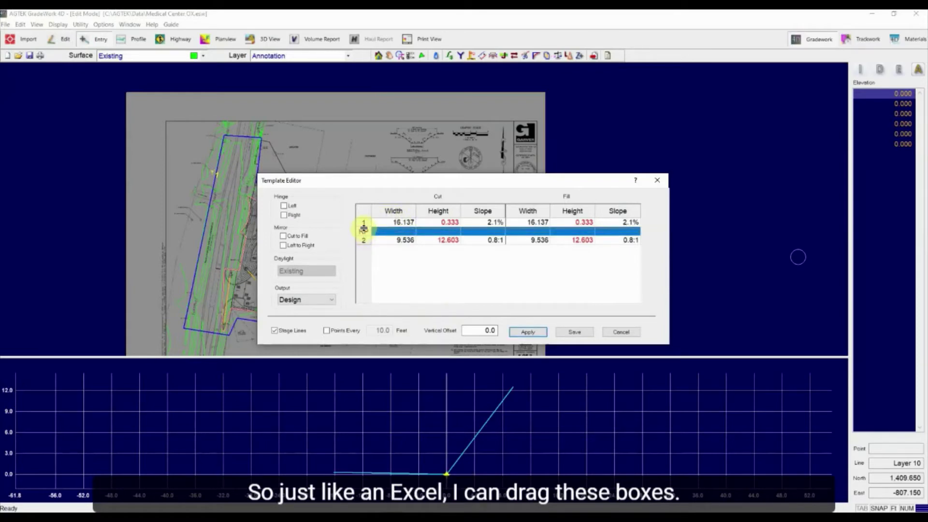
{"action": "left_click_drag", "start_coordinate": [363, 228], "coordinate": [366, 222]}
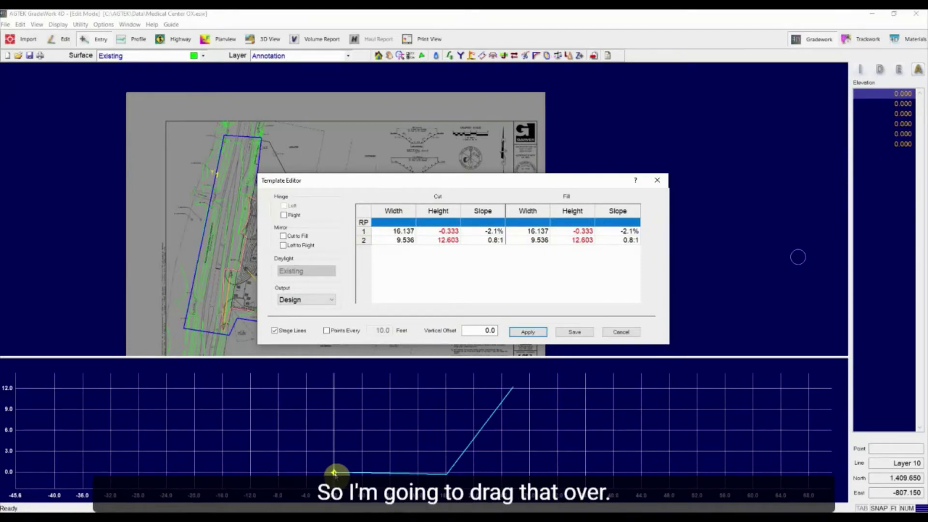
{"action": "left_click", "coordinate": [483, 330]}
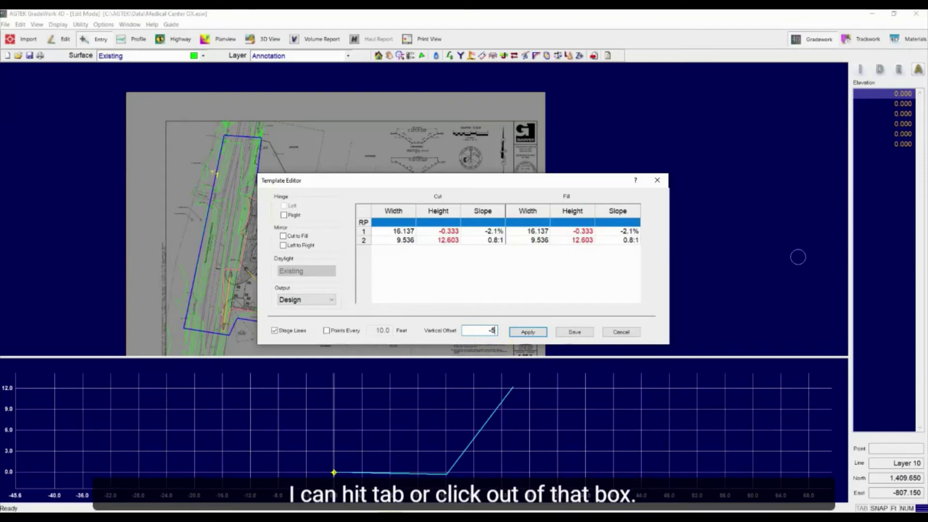
{"action": "key", "text": "Tab"}
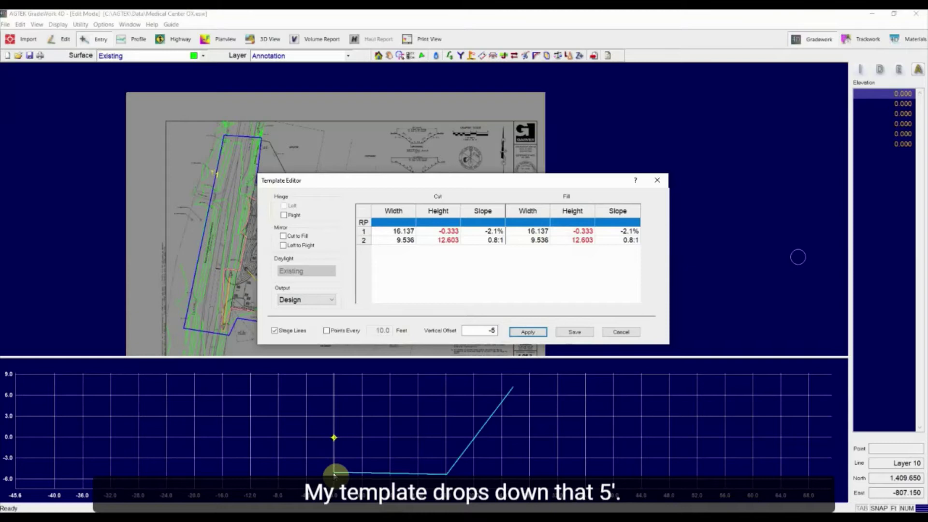
Step: Give template row 1 Width 5 and Height 0, hinged on the right
{"action": "left_click", "coordinate": [400, 232]}
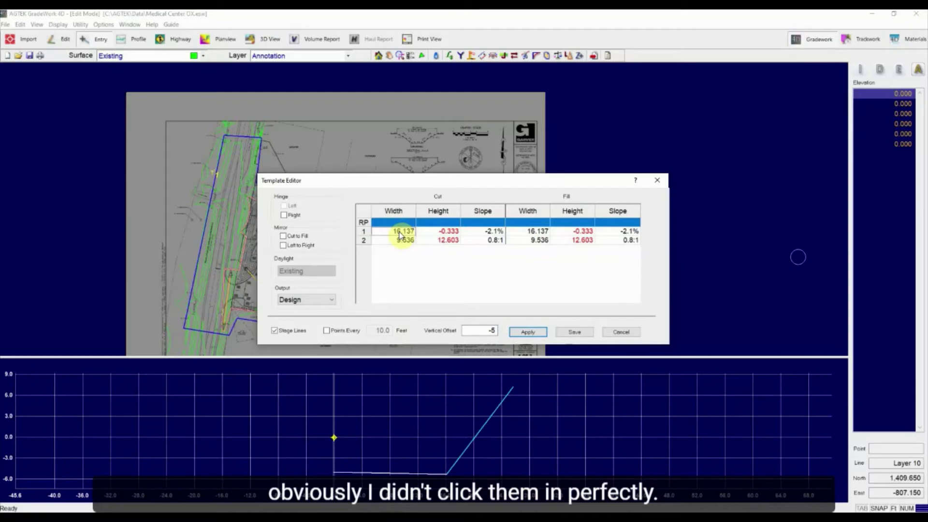
{"action": "type", "text": "5"}
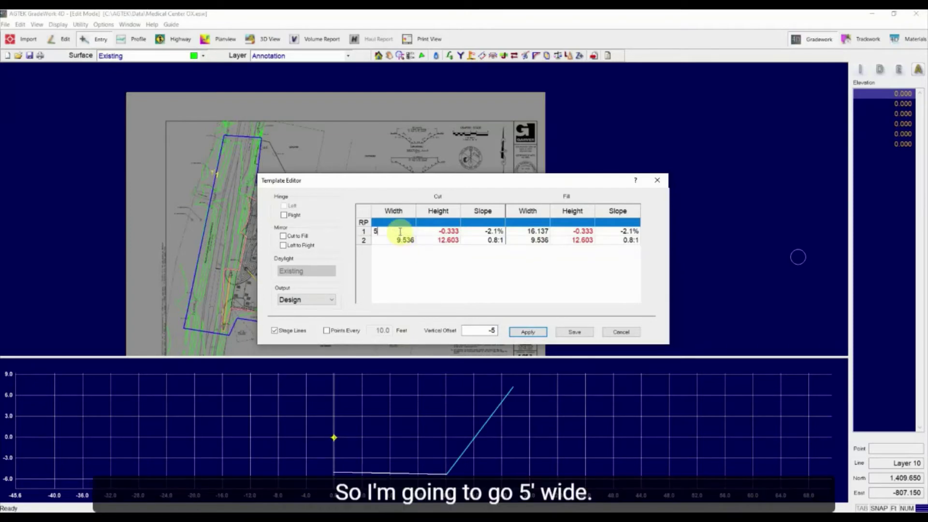
{"action": "key", "text": "Return"}
{"action": "left_click", "coordinate": [440, 233]}
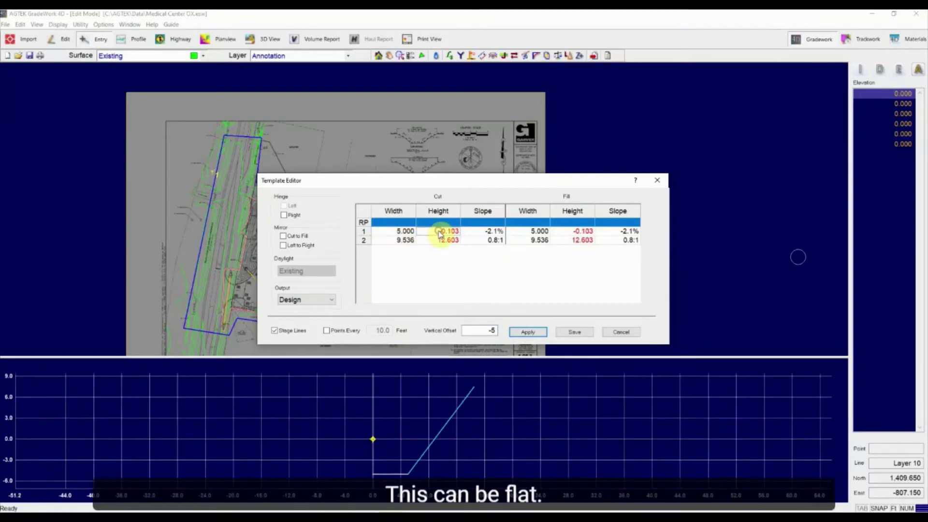
{"action": "type", "text": "0"}
{"action": "key", "text": "Return"}
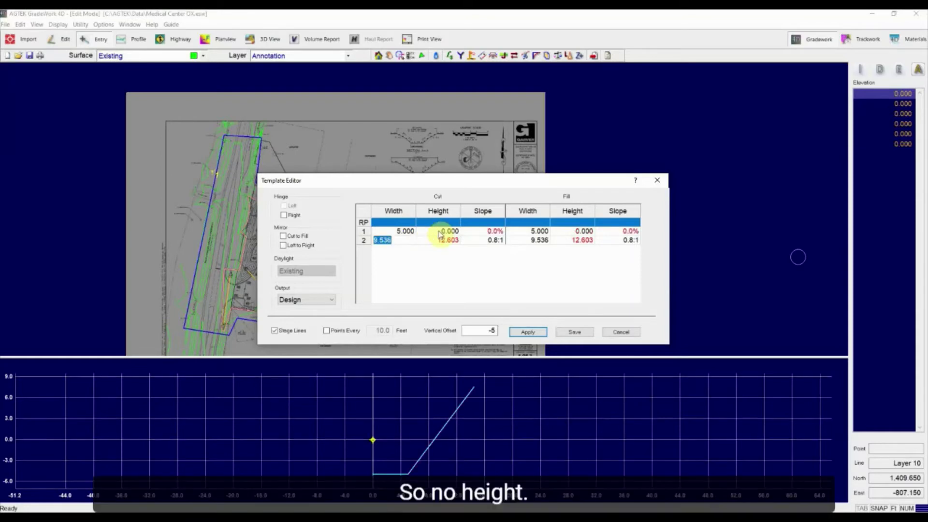
{"action": "left_click", "coordinate": [365, 233]}
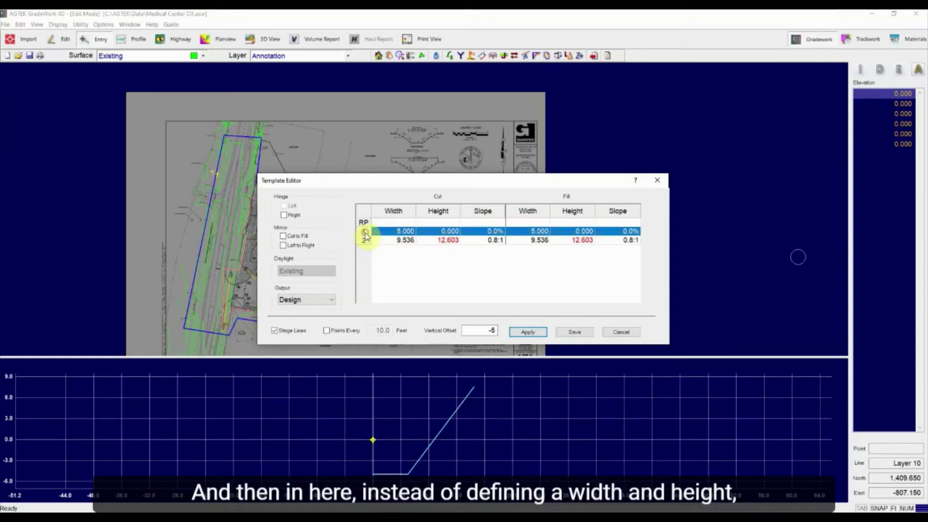
{"action": "left_click", "coordinate": [285, 217]}
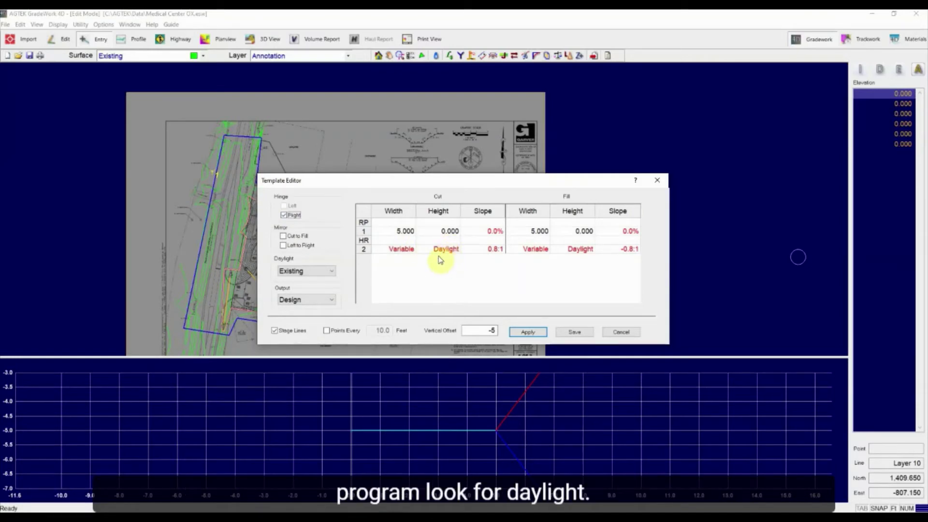
Step: Set row 2 to a 1:1 cut slope daylighting to Stripped, output to New Surface
{"action": "left_click", "coordinate": [495, 251]}
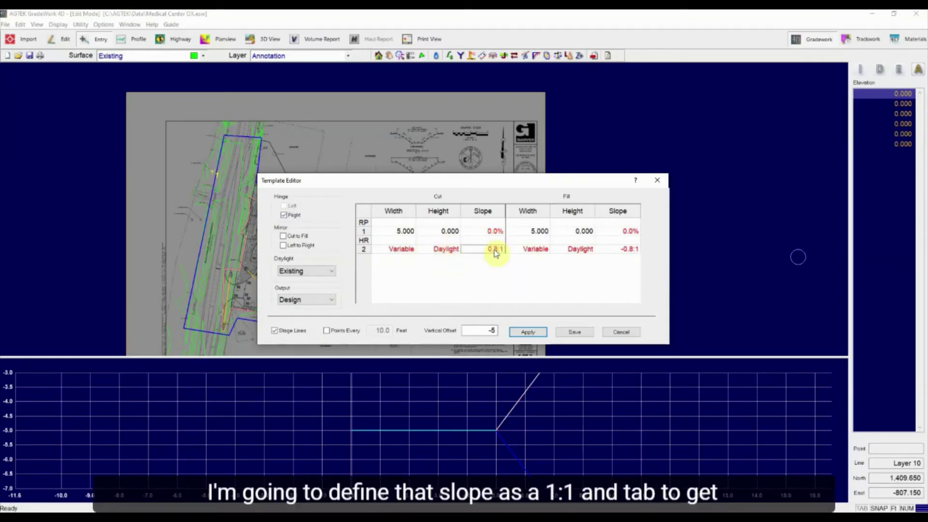
{"action": "type", "text": "1:1"}
{"action": "key", "text": "Tab"}
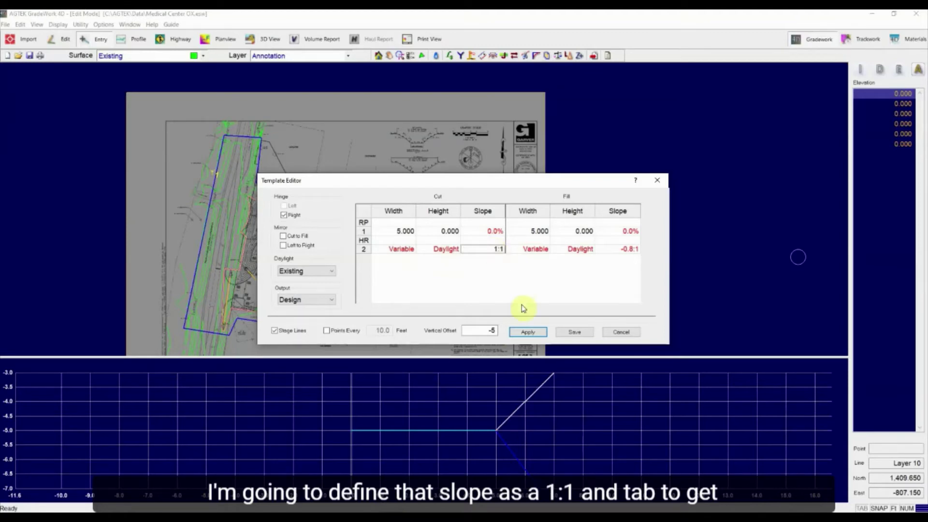
{"action": "left_click", "coordinate": [308, 273]}
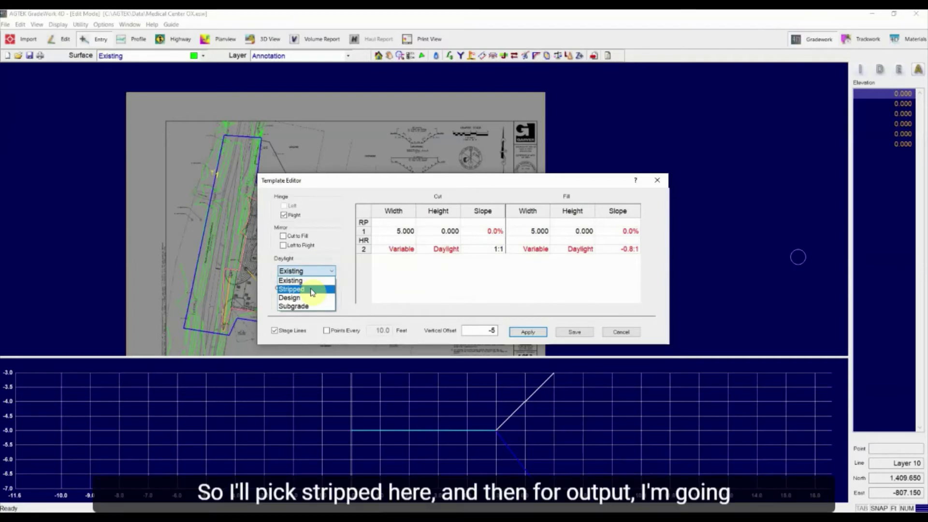
{"action": "left_click", "coordinate": [311, 289]}
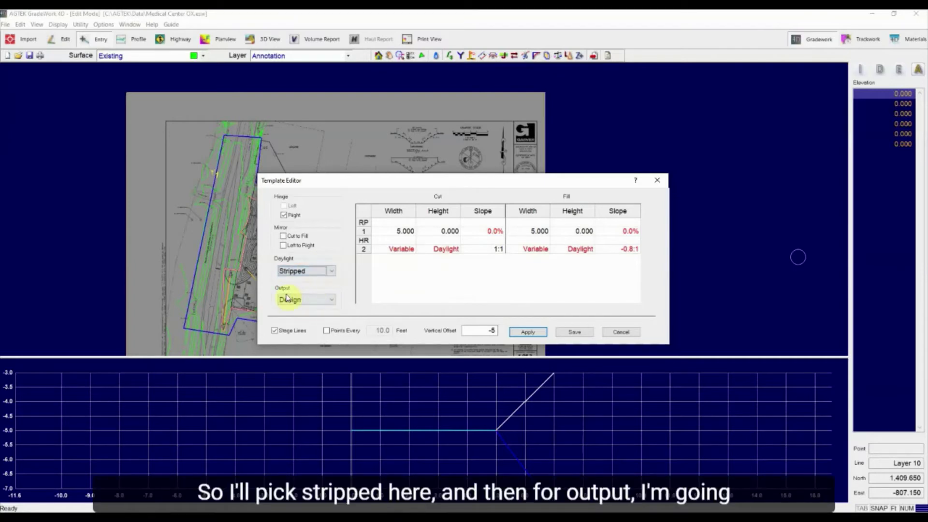
{"action": "left_click", "coordinate": [314, 302]}
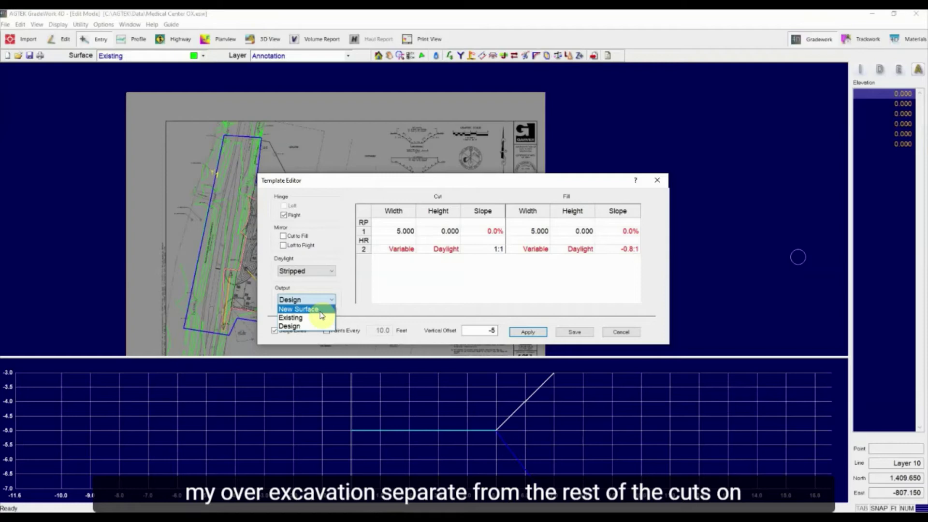
{"action": "left_click", "coordinate": [320, 310]}
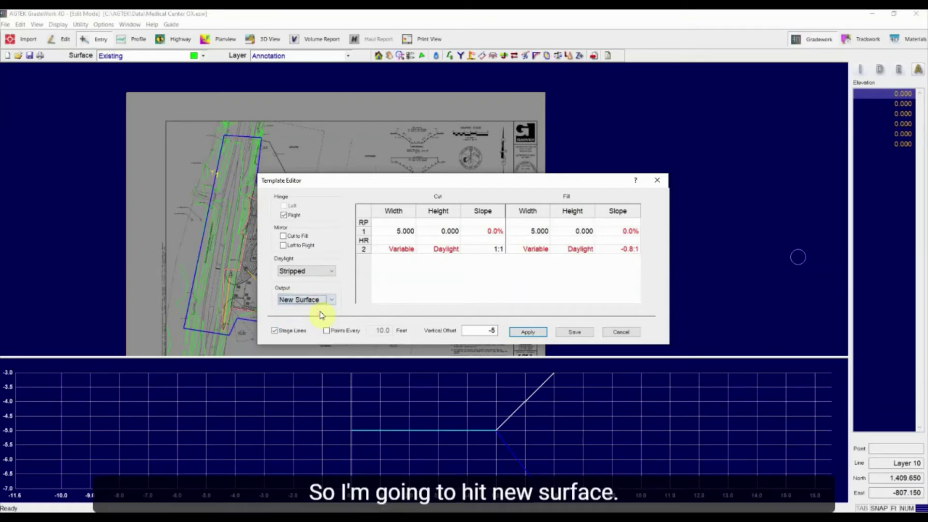
Step: Apply the template around the pad line without saving it, skipping to Create New Surface
{"action": "left_click", "coordinate": [528, 332]}
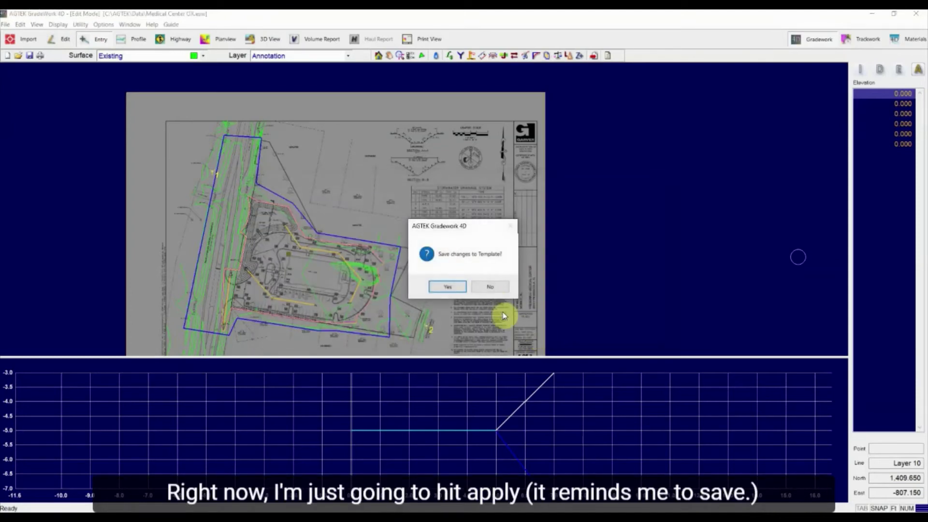
{"action": "left_click", "coordinate": [497, 289]}
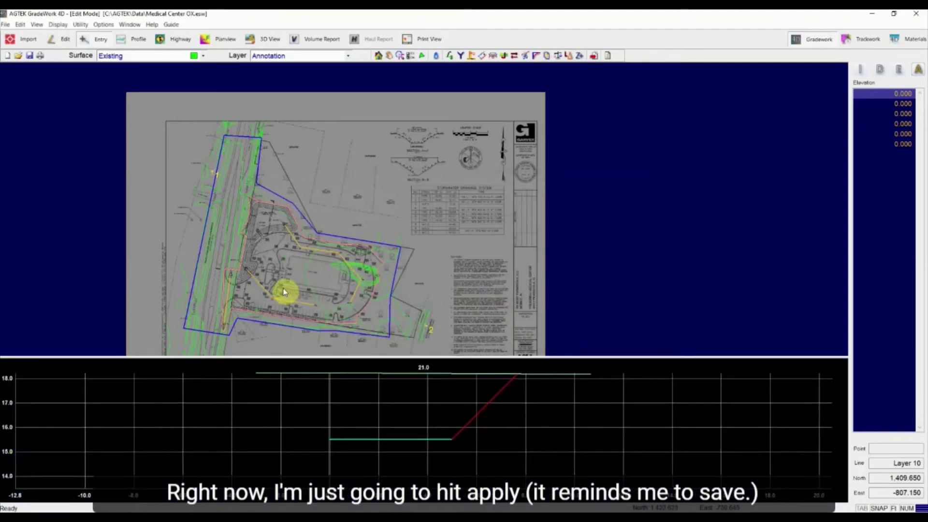
{"action": "scroll", "coordinate": [284, 290], "scroll_direction": "up", "scroll_amount": 5}
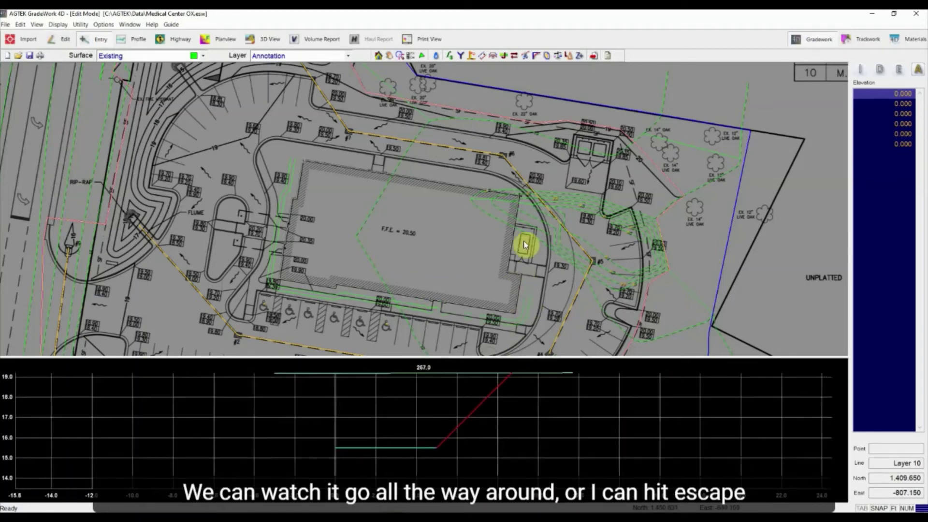
{"action": "key", "text": "Escape"}
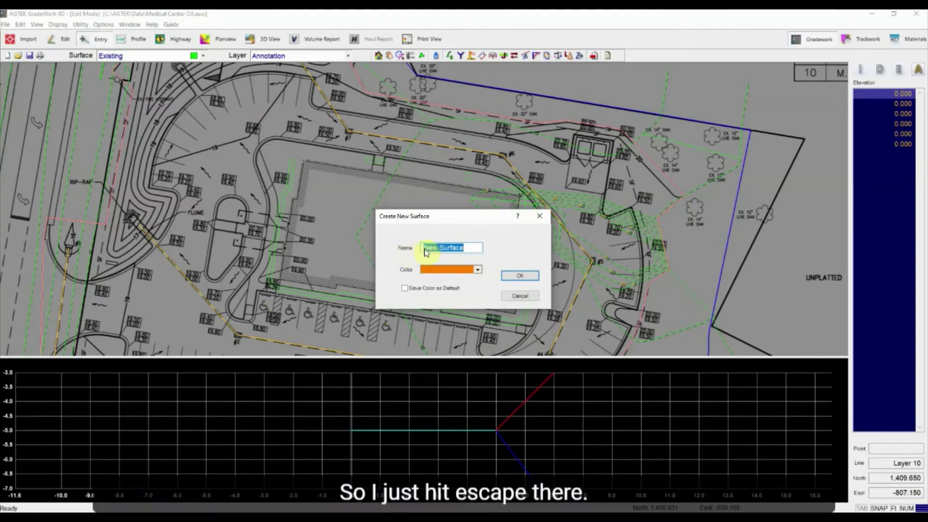
Step: Create the new surface named OverEx in orange and zoom in near the building corner
{"action": "type", "text": "OverEx"}
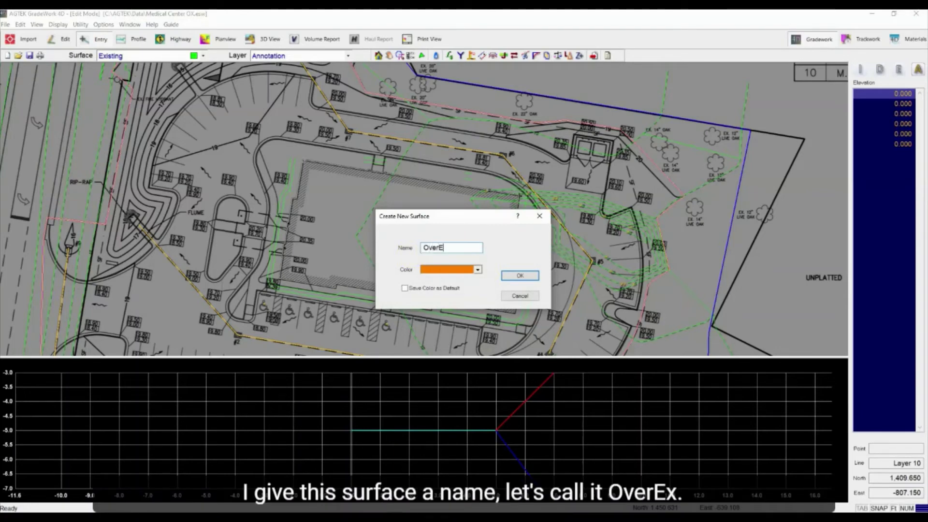
{"action": "left_click", "coordinate": [480, 269]}
{"action": "left_click", "coordinate": [480, 269]}
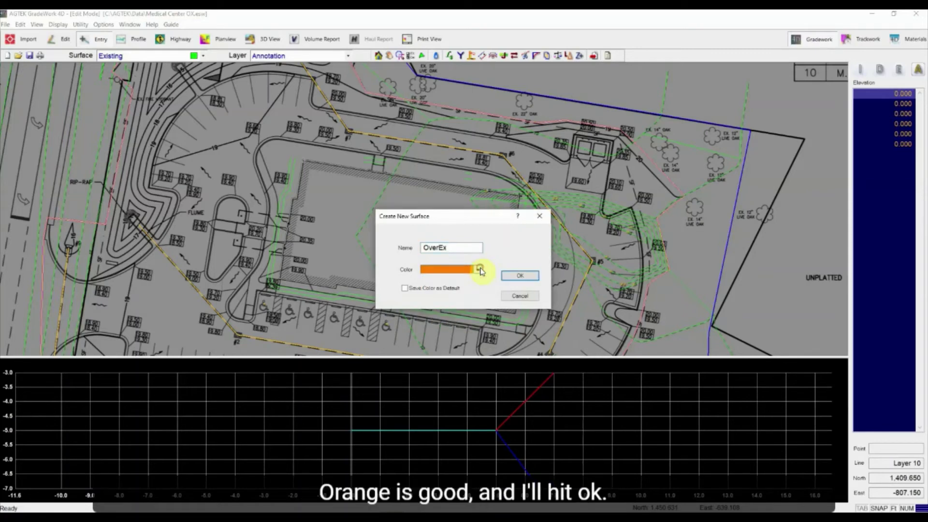
{"action": "left_click", "coordinate": [509, 275]}
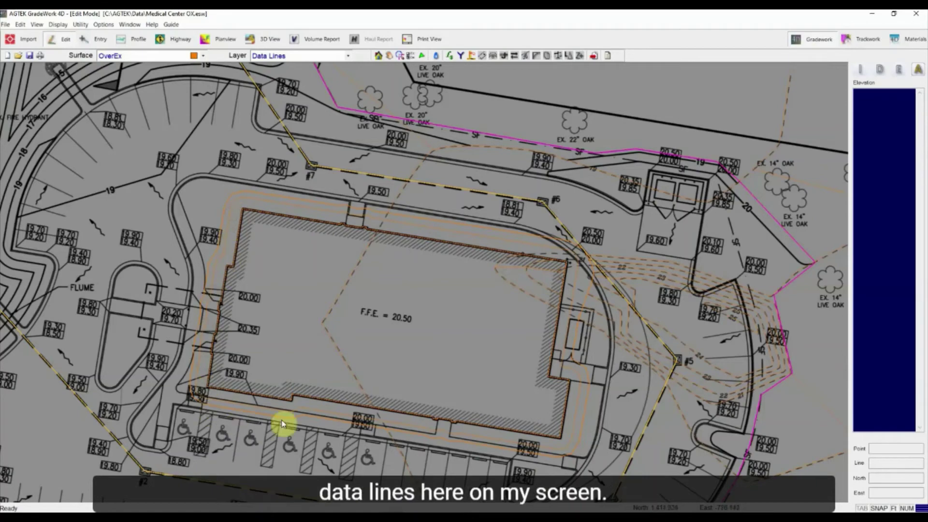
{"action": "scroll", "coordinate": [249, 198], "scroll_direction": "up", "scroll_amount": 3}
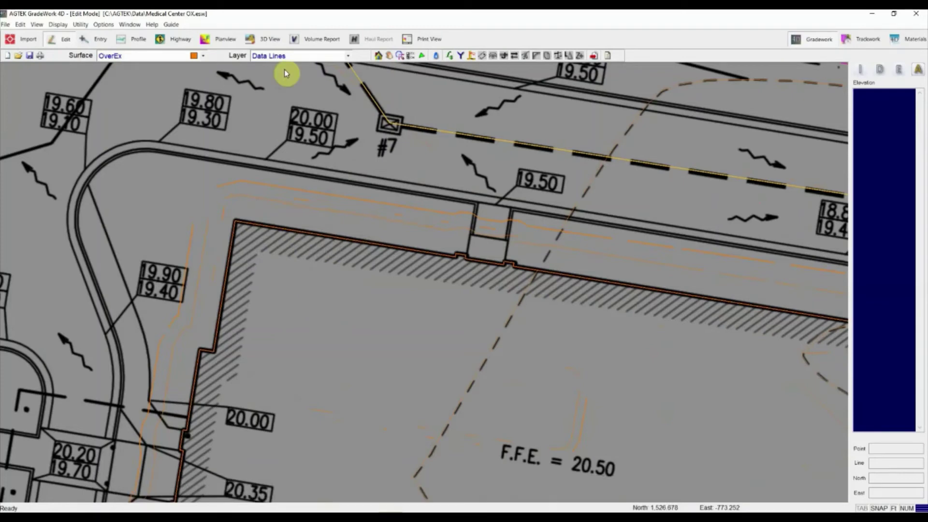
Step: Switch to 3D View with OverEx as the reference surface and Stripped as Diff
{"action": "left_click", "coordinate": [276, 41]}
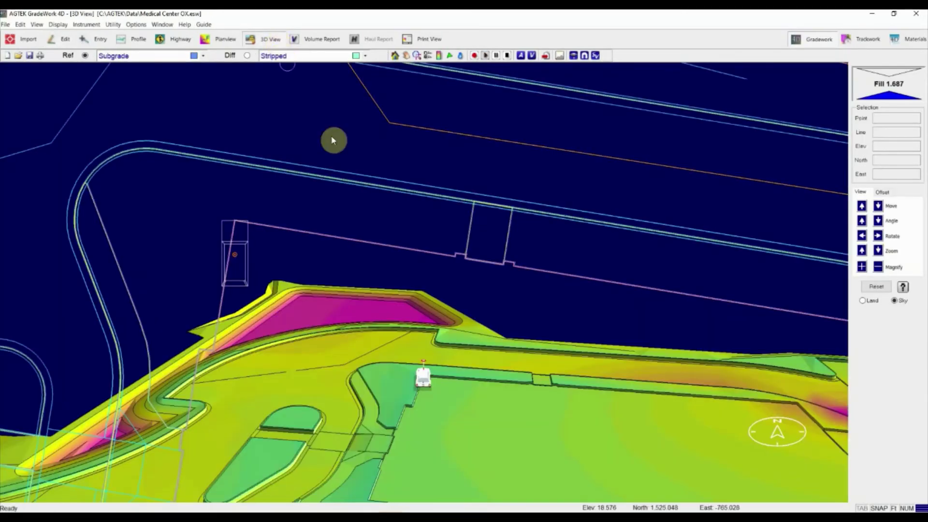
{"action": "left_click", "coordinate": [187, 57]}
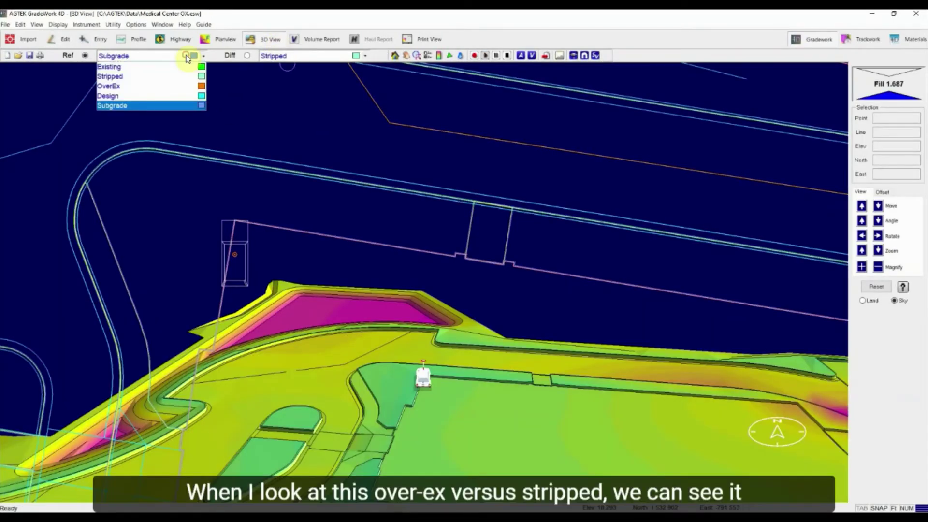
{"action": "left_click", "coordinate": [184, 87]}
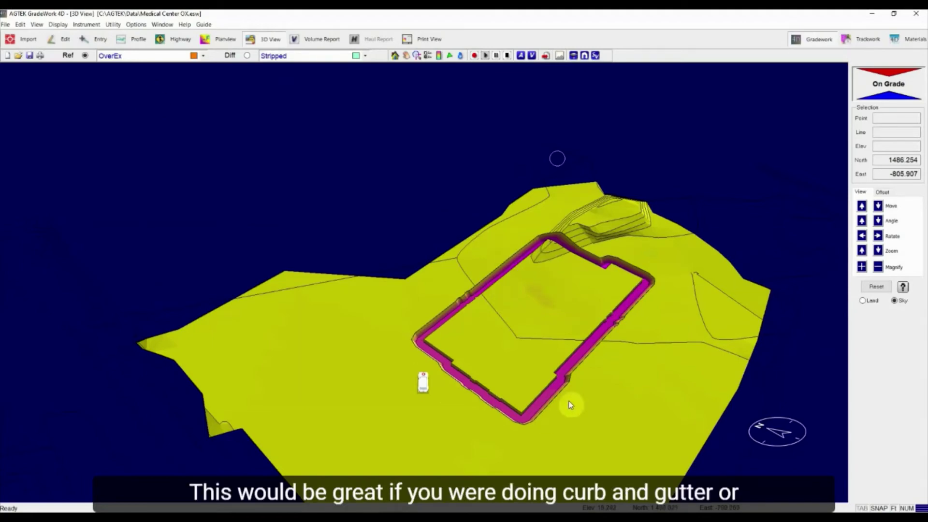
Step: Trim away the data lines inside the outer over-ex line at the pad's north-west corner
{"action": "left_click", "coordinate": [62, 41]}
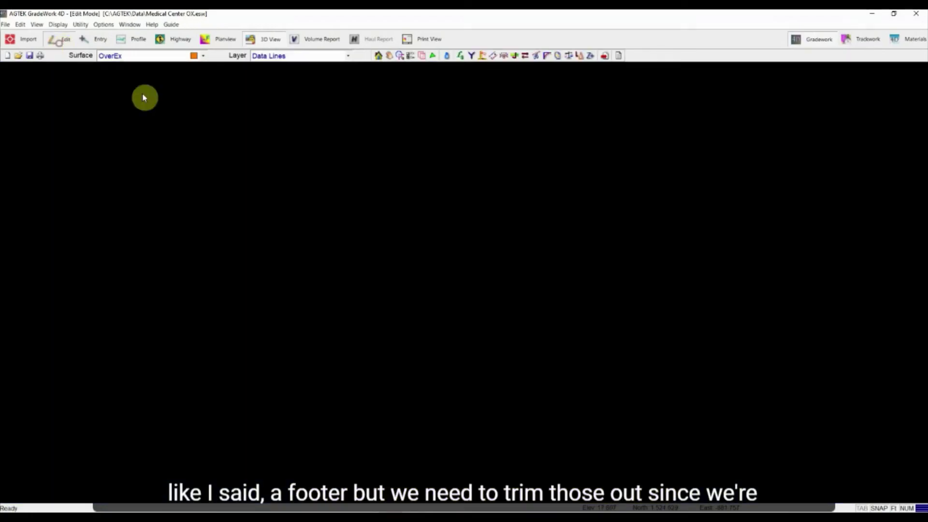
{"action": "mouse_move", "coordinate": [646, 269]}
{"action": "middle_mouse_down"}
{"action": "mouse_move", "coordinate": [559, 265]}
{"action": "mouse_move", "coordinate": [403, 233]}
{"action": "middle_mouse_up"}
{"action": "scroll", "coordinate": [346, 126], "scroll_direction": "up", "scroll_amount": 5}
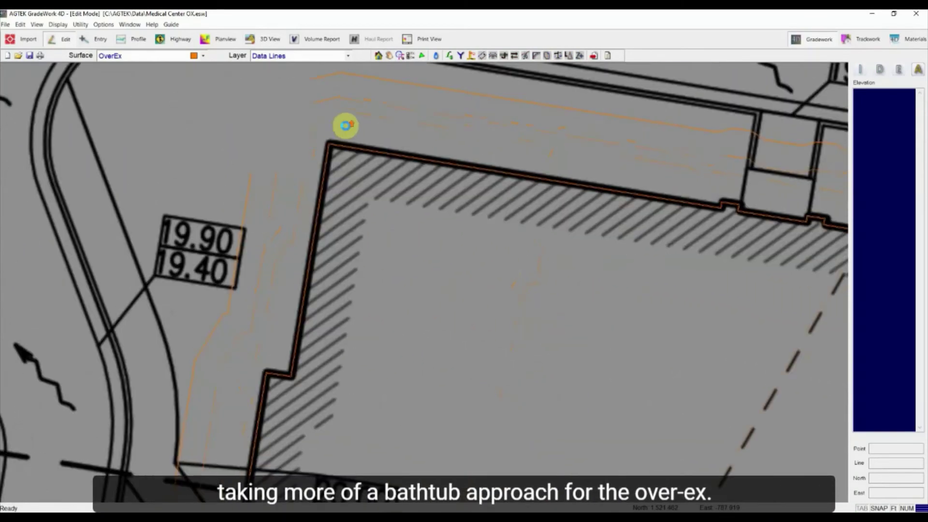
{"action": "left_click", "coordinate": [325, 160]}
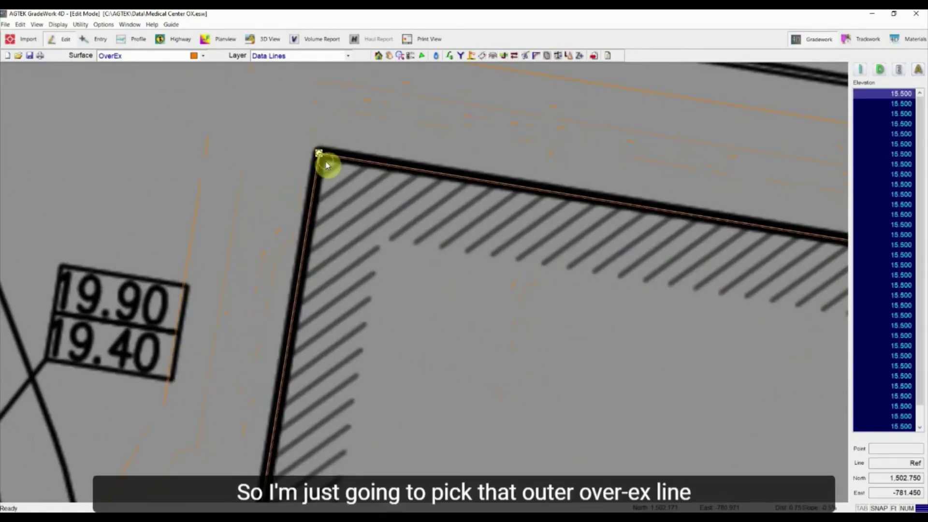
{"action": "left_click", "coordinate": [326, 162]}
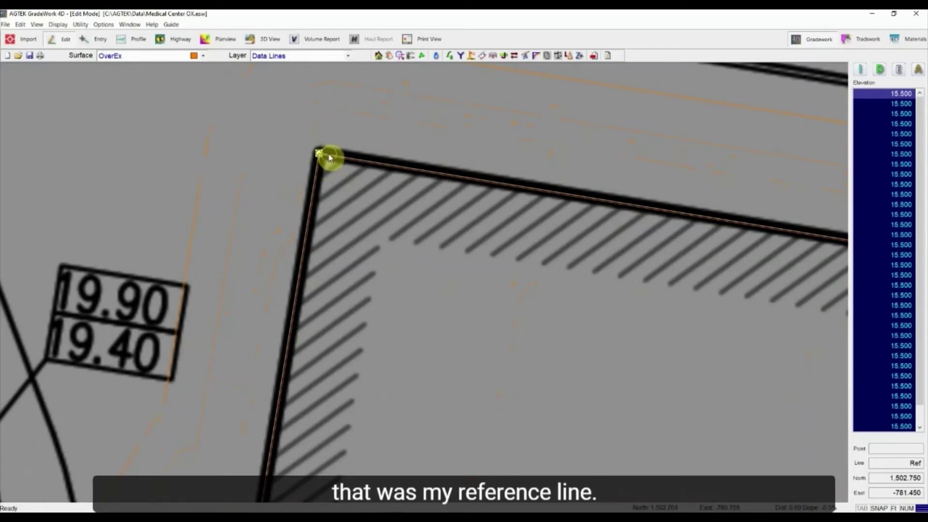
{"action": "left_click", "coordinate": [526, 57]}
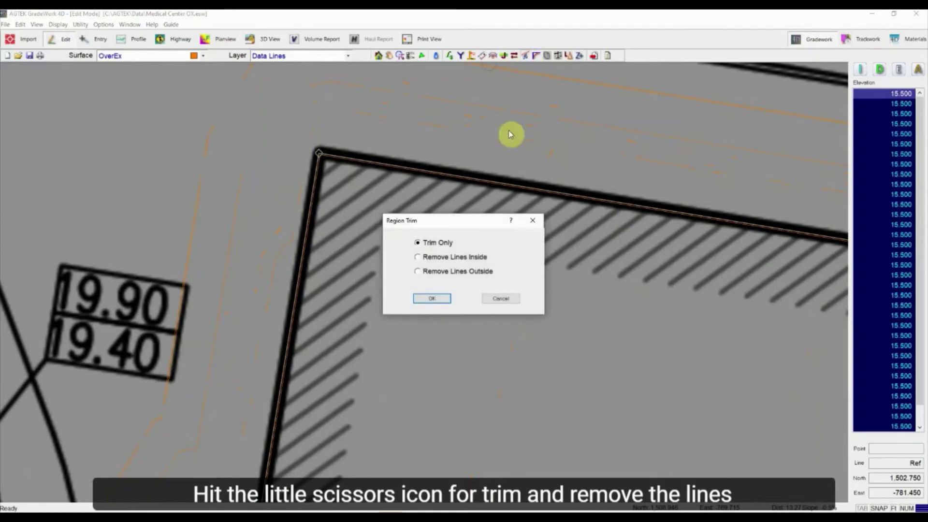
{"action": "left_click", "coordinate": [486, 258]}
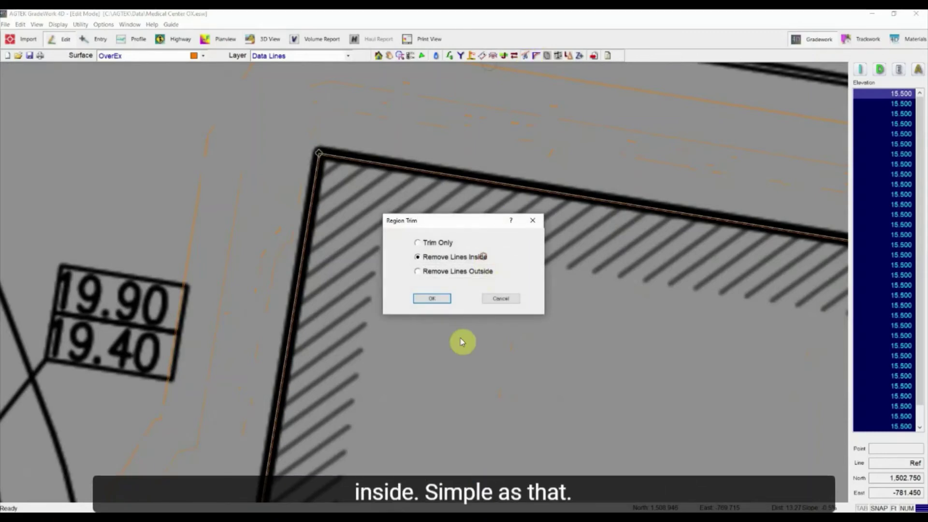
{"action": "left_click", "coordinate": [445, 301]}
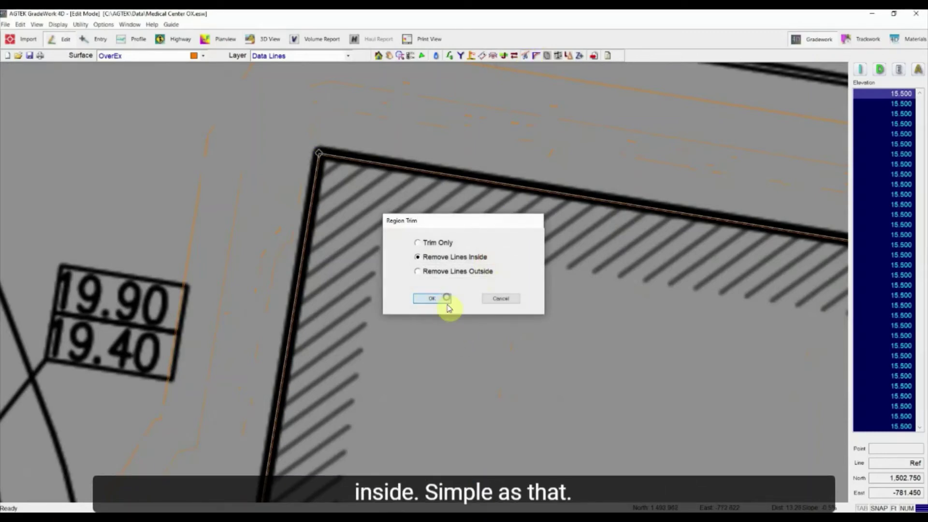
Step: Inspect the trimmed pit in 3D and report OverEx vs. Stripped volumes: 1,745 CY cut, 24 fill
{"action": "left_click", "coordinate": [279, 43]}
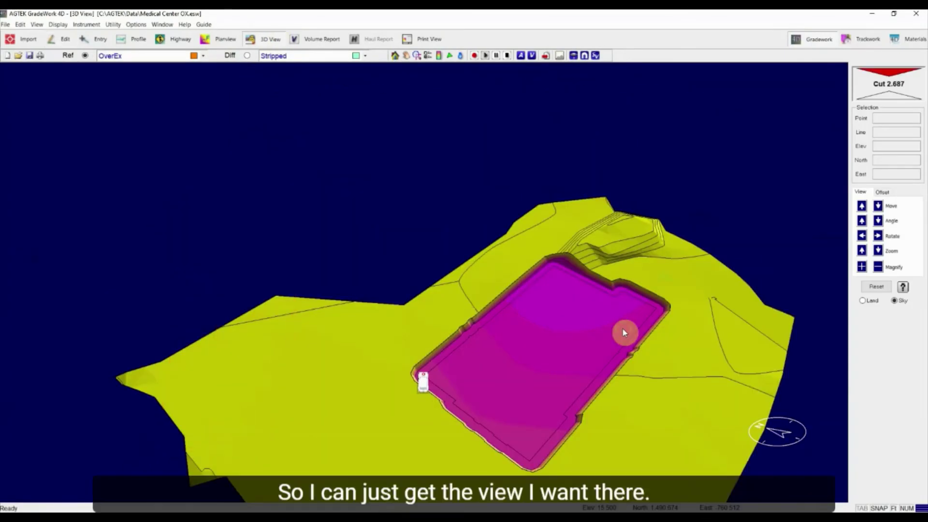
{"action": "left_click_drag", "start_coordinate": [623, 330], "coordinate": [623, 331]}
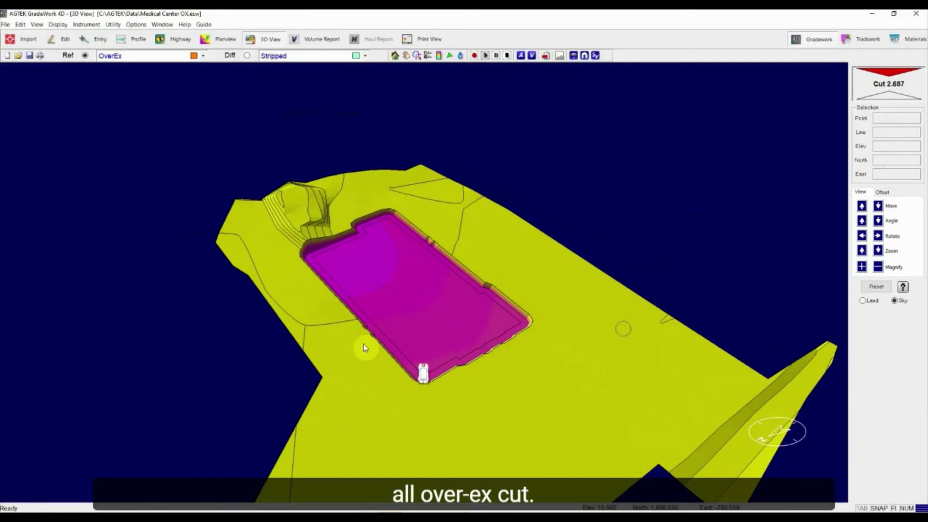
{"action": "left_click", "coordinate": [530, 57]}
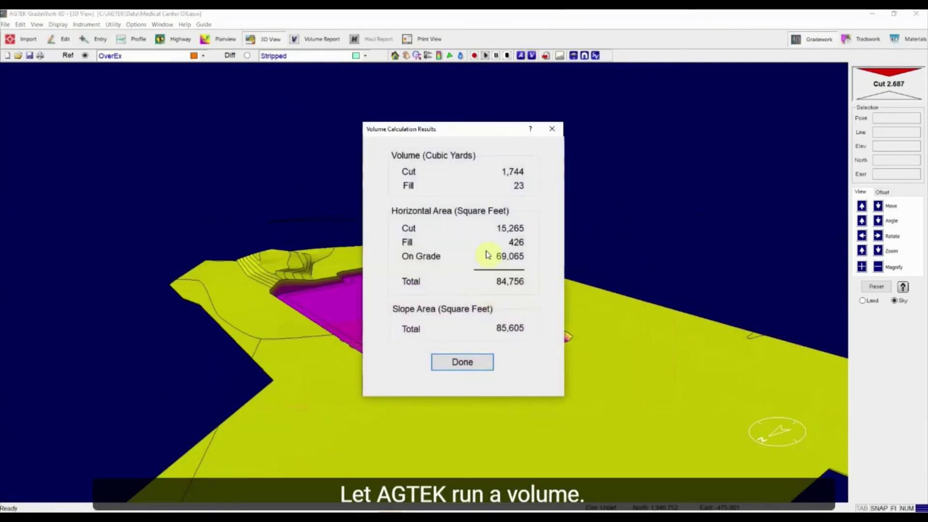
{"action": "left_click", "coordinate": [471, 363]}
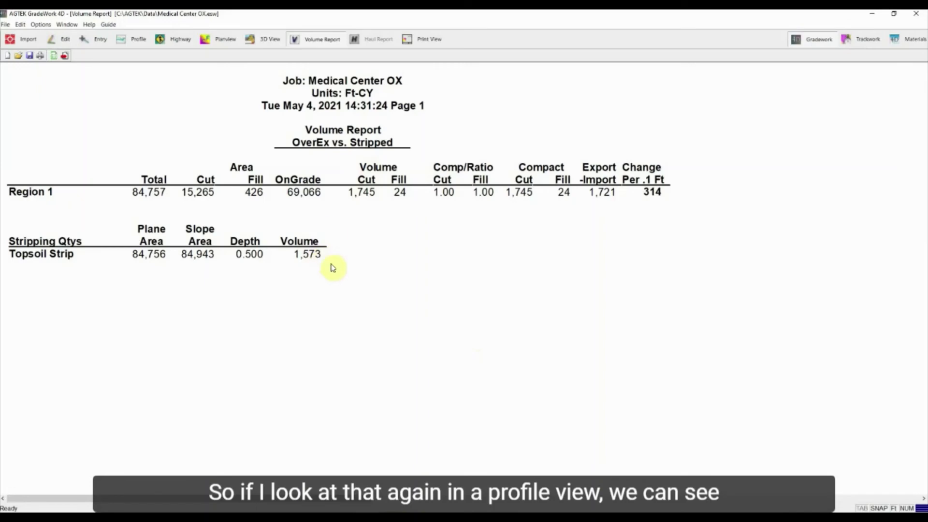
Step: Show the pad's profile cross-section comparing OverEx against Stripped, with the pad centred in plan
{"action": "left_click", "coordinate": [138, 39]}
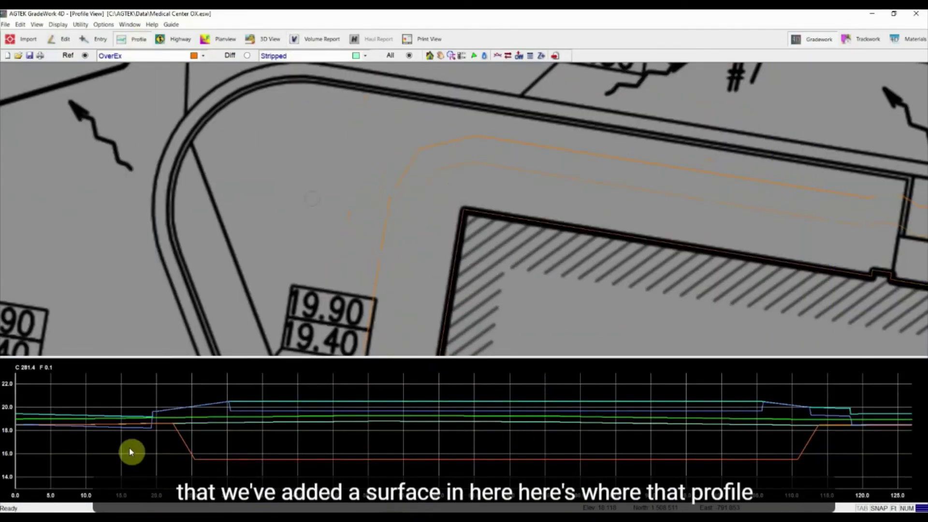
{"action": "scroll", "coordinate": [511, 289], "scroll_direction": "down", "scroll_amount": 5}
{"action": "middle_click_drag", "start_coordinate": [543, 304], "coordinate": [475, 230]}
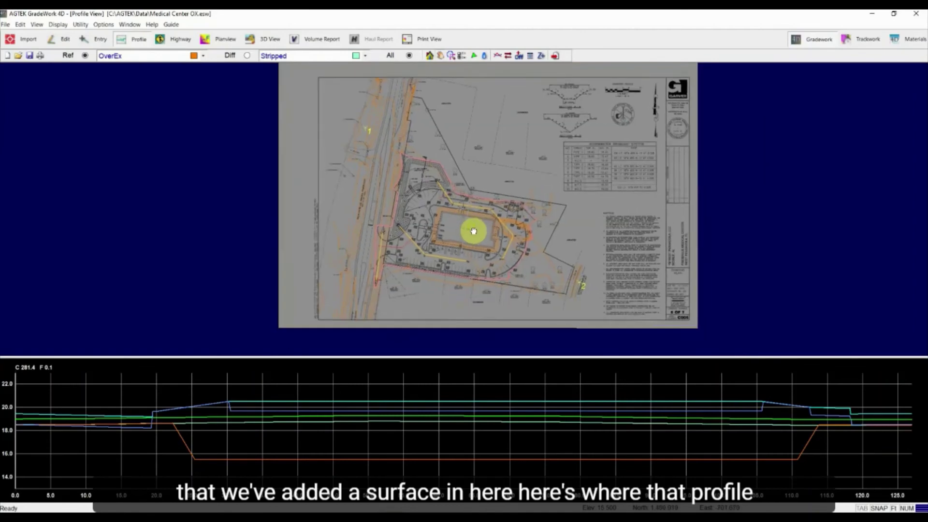
{"action": "scroll", "coordinate": [474, 229], "scroll_direction": "up", "scroll_amount": 5}
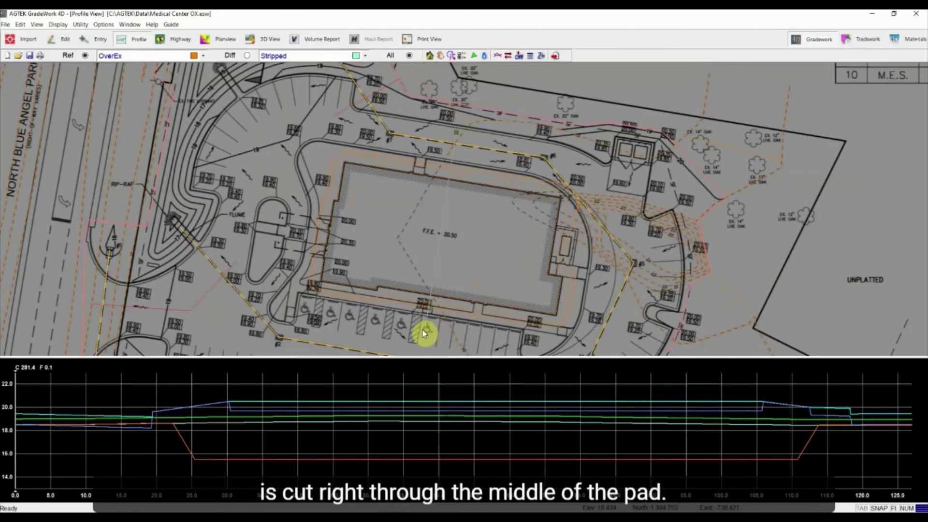